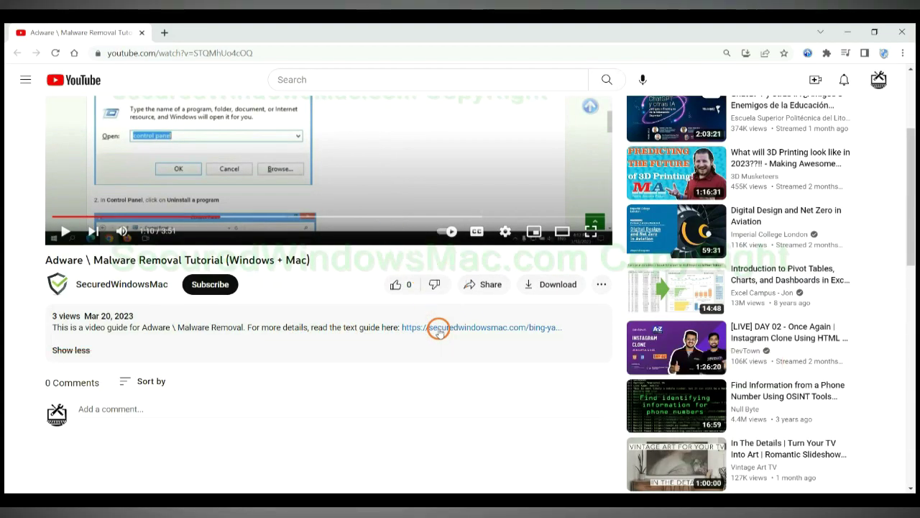
# - Open the text guide linked in the video description and find its Instant Automatic Removal section
pyautogui.click(439, 330)
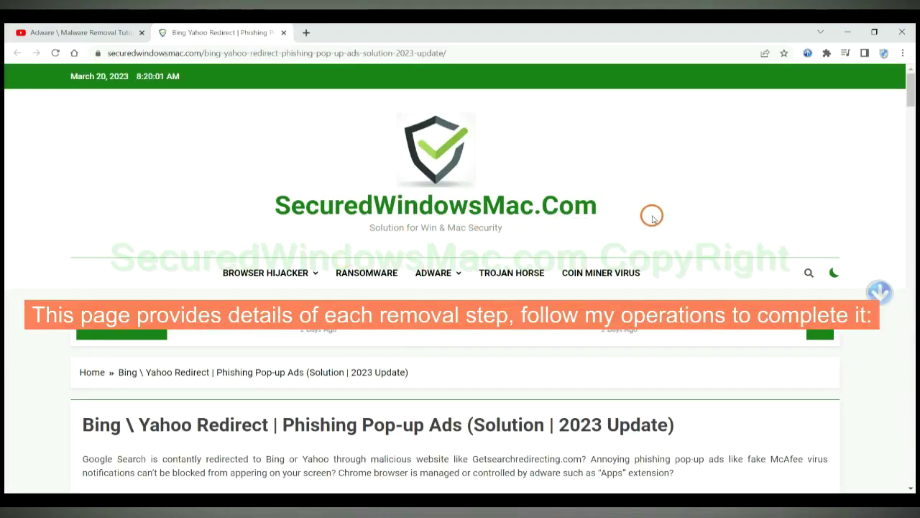
pyautogui.scroll(-10, 652, 217)
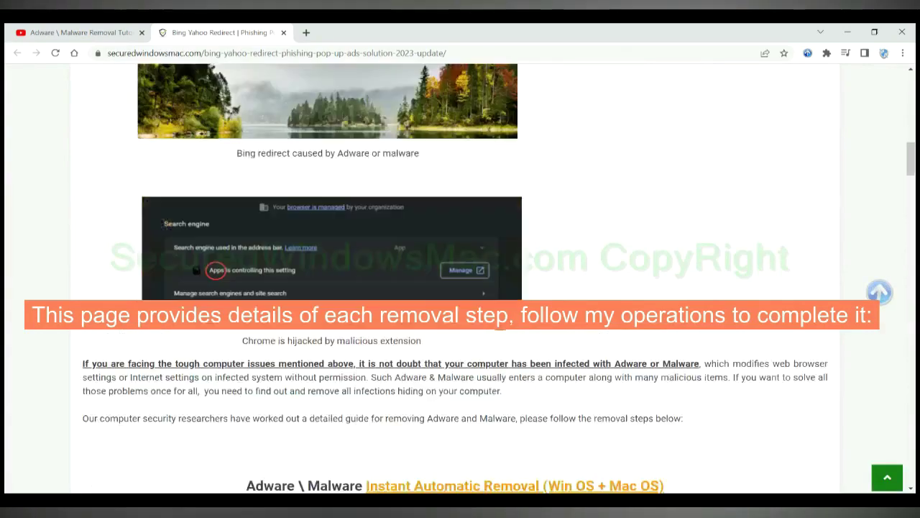
pyautogui.scroll(-5, 501, 321)
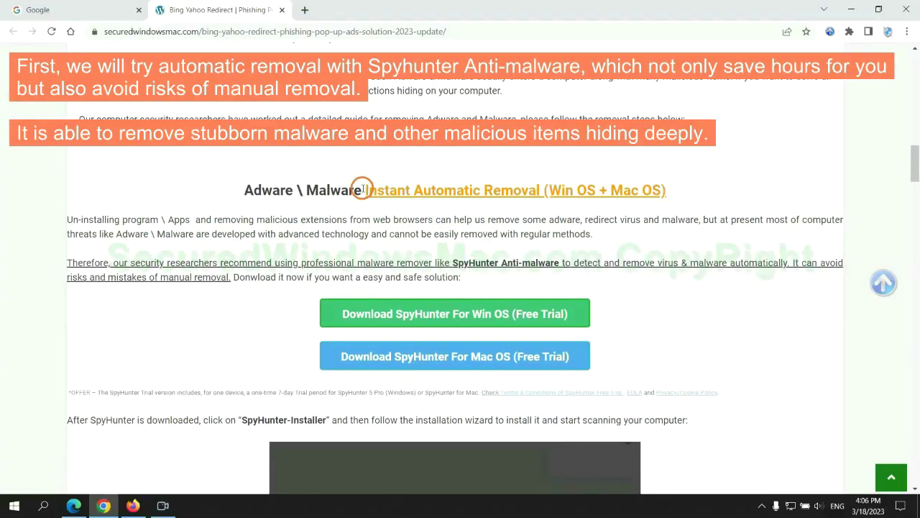
pyautogui.moveTo(363, 189); pyautogui.dragTo(538, 190)
pyautogui.click(469, 166)
# - Download the SpyHunter free trial for Windows, keep the flagged file and launch the installer
pyautogui.scroll(-1, 456, 261)
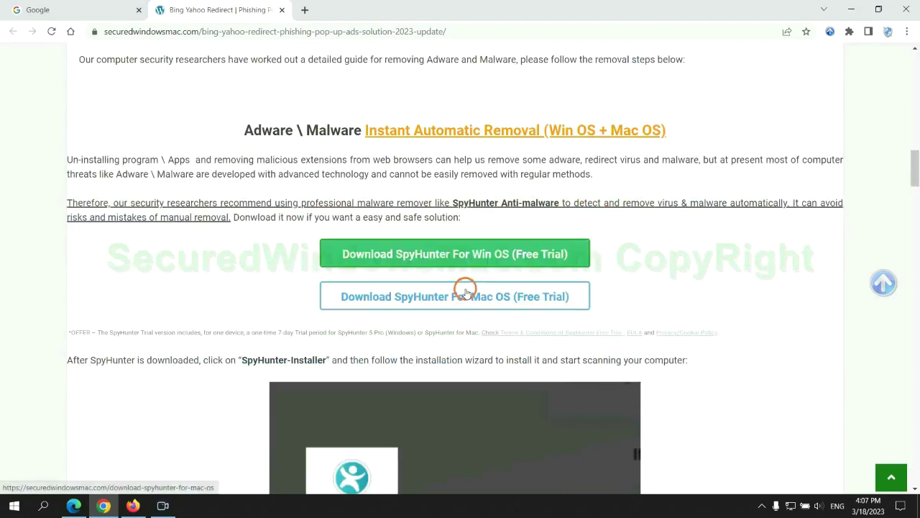
pyautogui.scroll(-1, 464, 289)
pyautogui.scroll(-1, 457, 238)
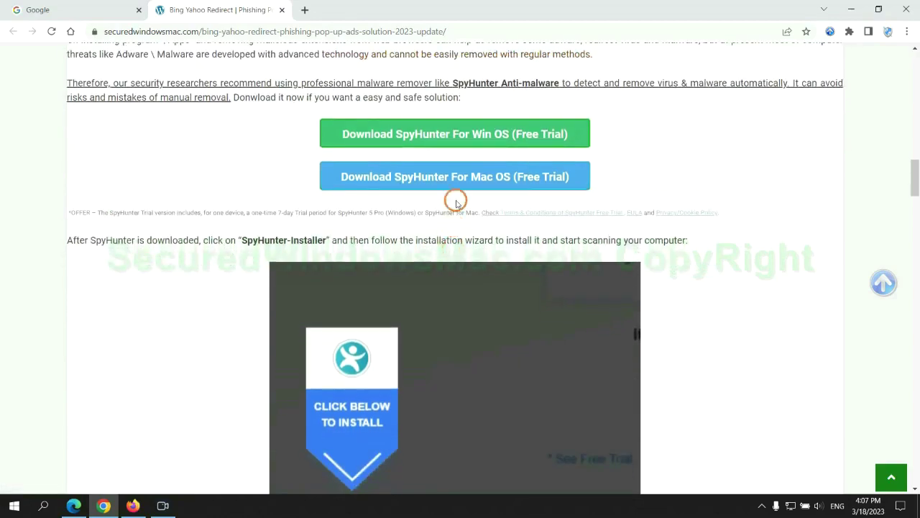
pyautogui.click(464, 139)
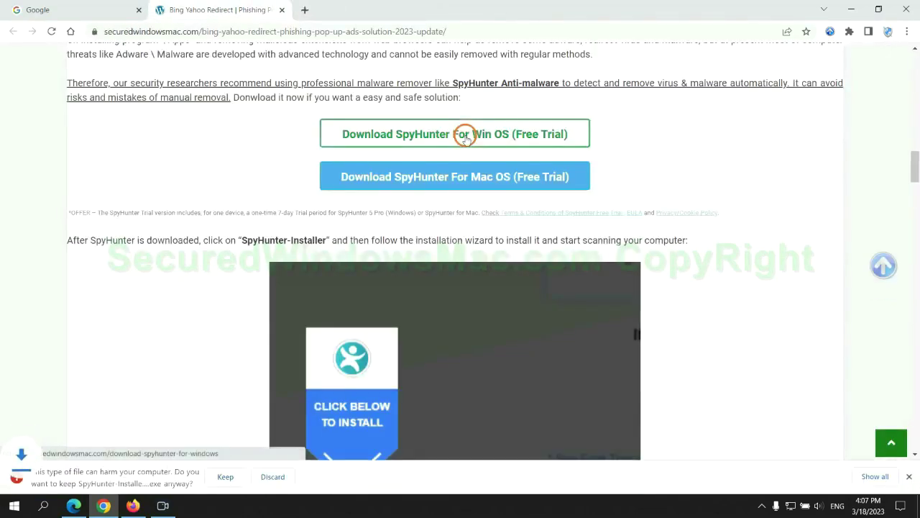
pyautogui.click(222, 476)
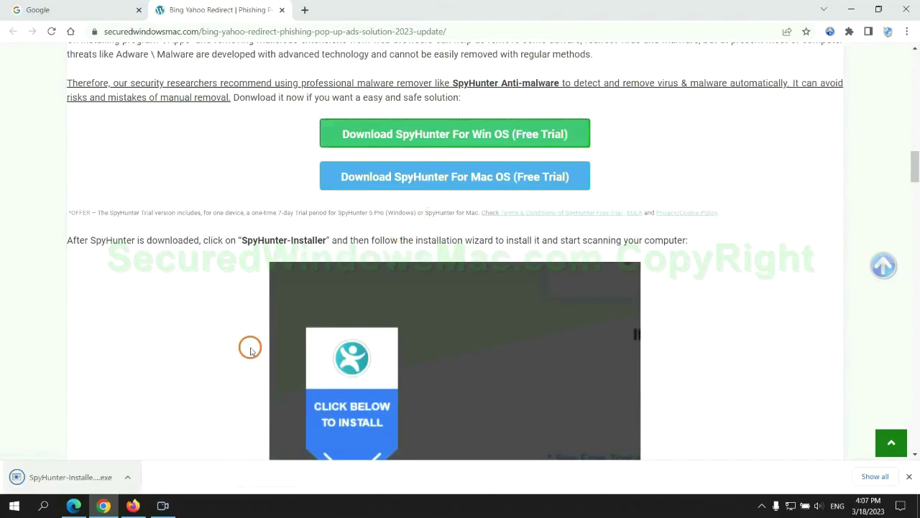
pyautogui.click(87, 477)
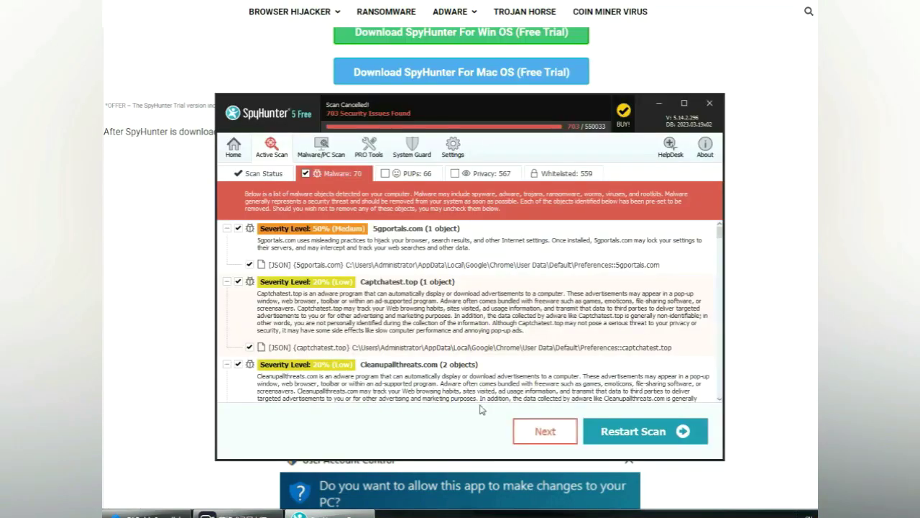
# - Continue from the malware scan results to registration and choose the 7-day free trial
pyautogui.click(545, 431)
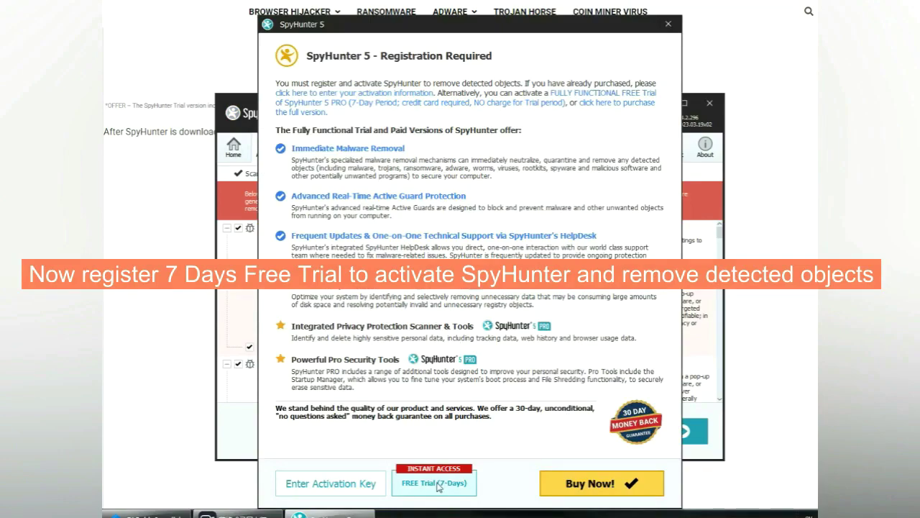
pyautogui.click(435, 483)
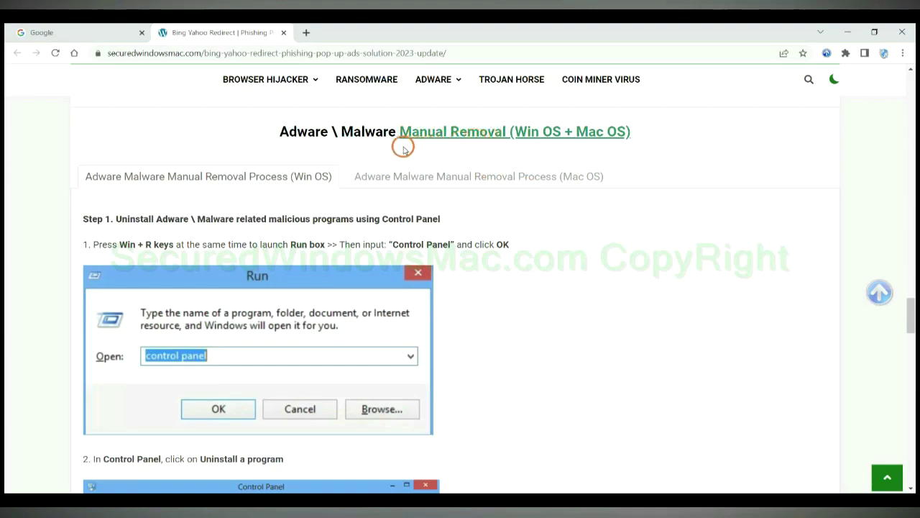
# - Read the guide's Manual Removal section for Windows, including Step 1 on uninstalling malicious programs through Control Panel
pyautogui.moveTo(515, 132); pyautogui.dragTo(561, 132)
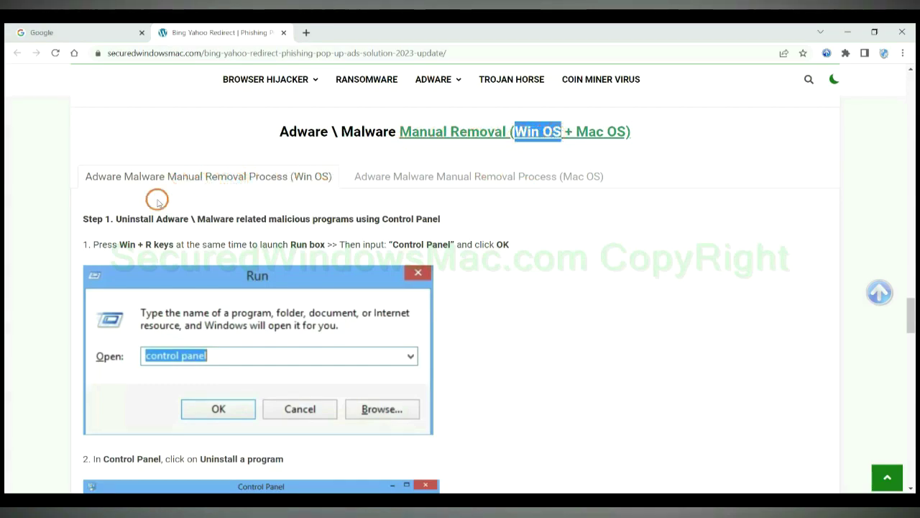
pyautogui.moveTo(576, 132); pyautogui.dragTo(626, 131)
pyautogui.click(472, 174)
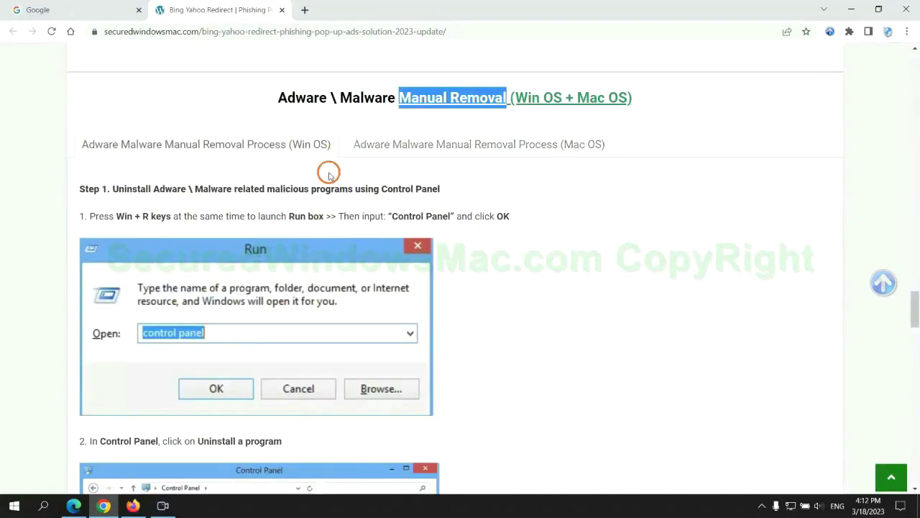
pyautogui.scroll(3, 343, 249)
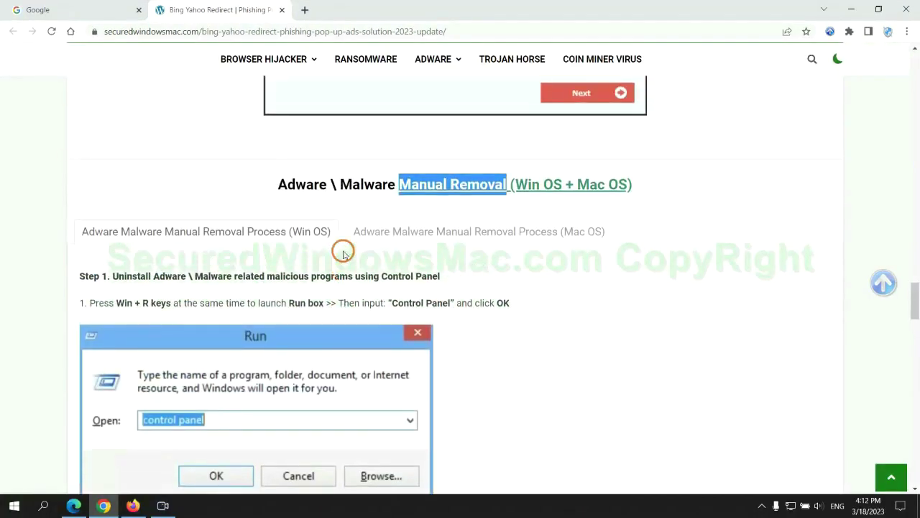
pyautogui.scroll(-2, 281, 238)
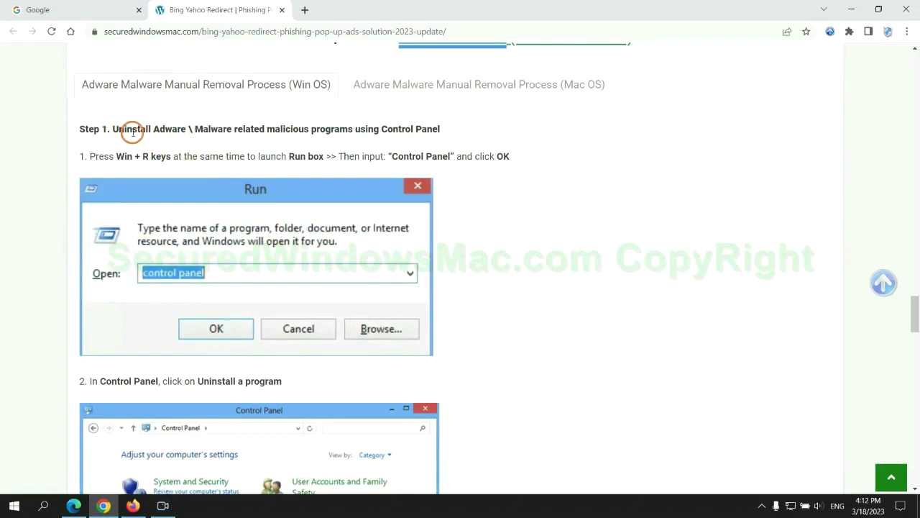
pyautogui.moveTo(133, 133); pyautogui.dragTo(353, 133)
pyautogui.click(612, 188)
pyautogui.scroll(-2, 572, 189)
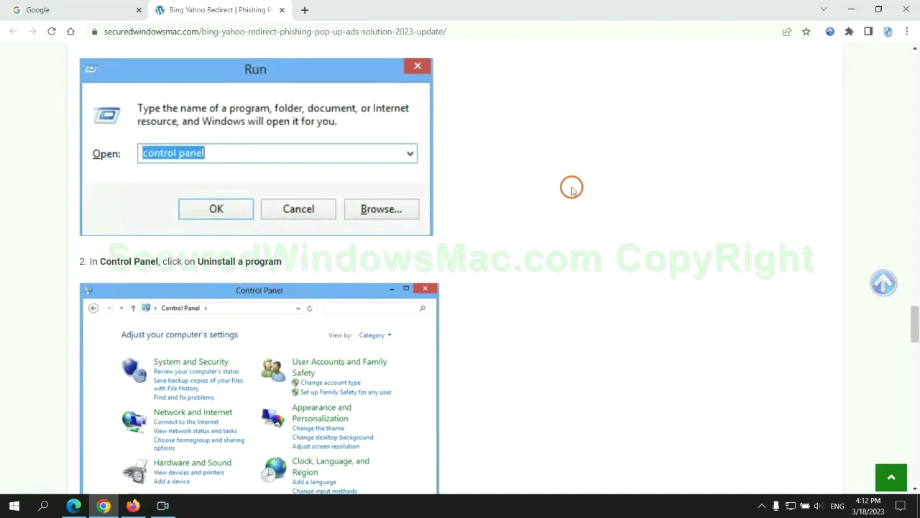
# - Open Control Panel from the Run dialog, check the uninstall option for Lantern in the installed programs list, and close the window
pyautogui.press('super+r')
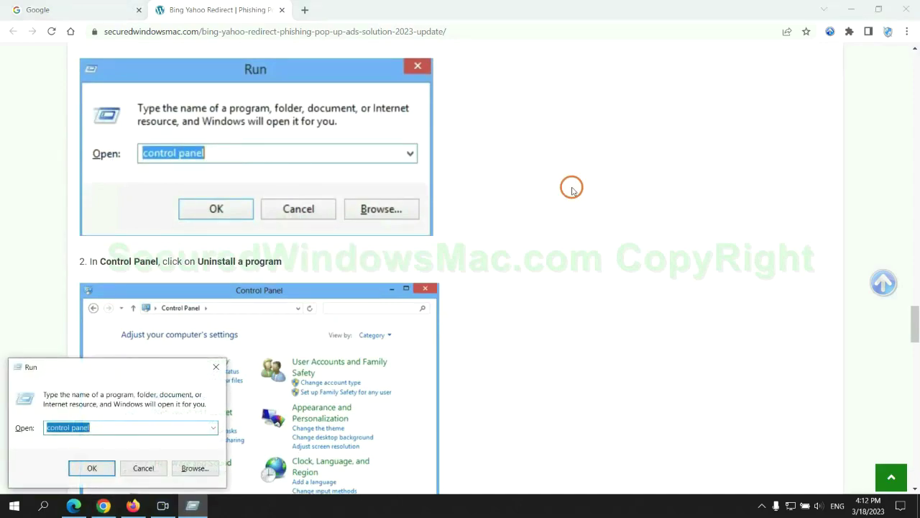
pyautogui.write('control panel')
pyautogui.press('Return')
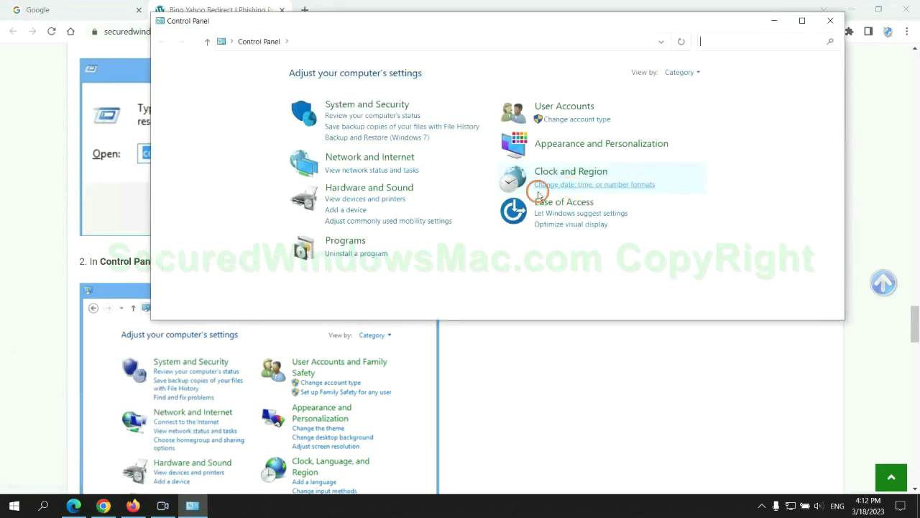
pyautogui.click(360, 253)
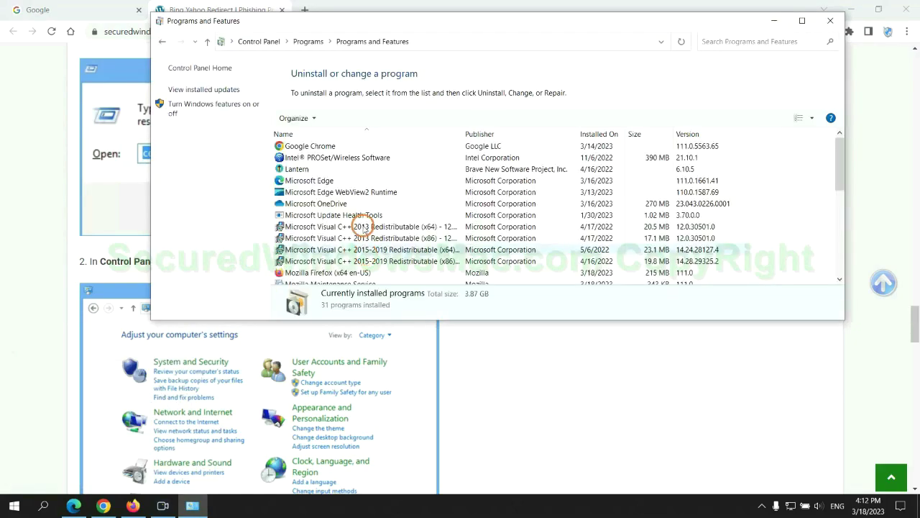
pyautogui.rightClick(316, 171)
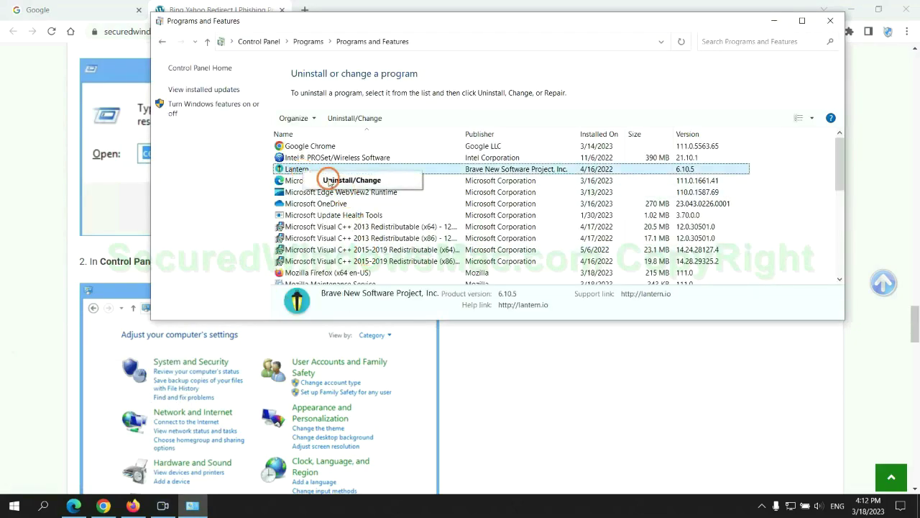
pyautogui.click(830, 21)
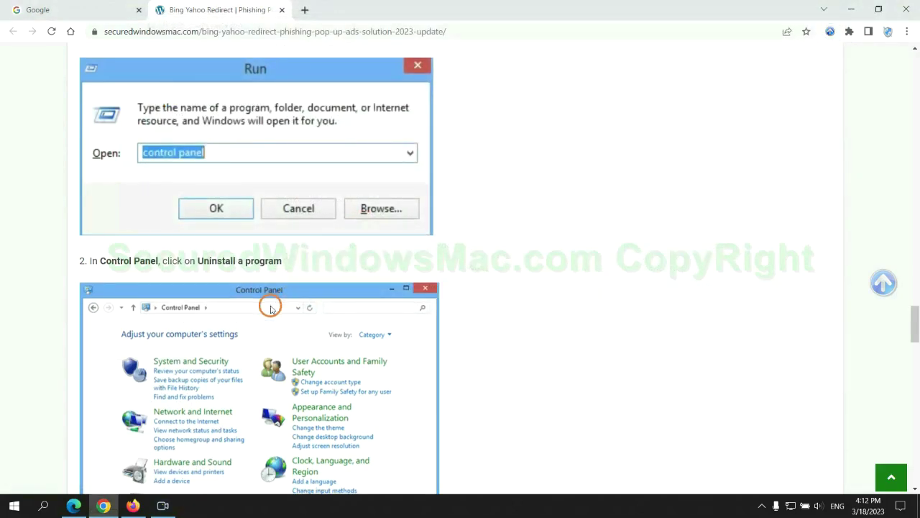
# - Follow the guide's Step 2 by switching to Microsoft Edge, removing the McAfee WebAdvisor extension and closing the extensions page
pyautogui.scroll(-6, 270, 307)
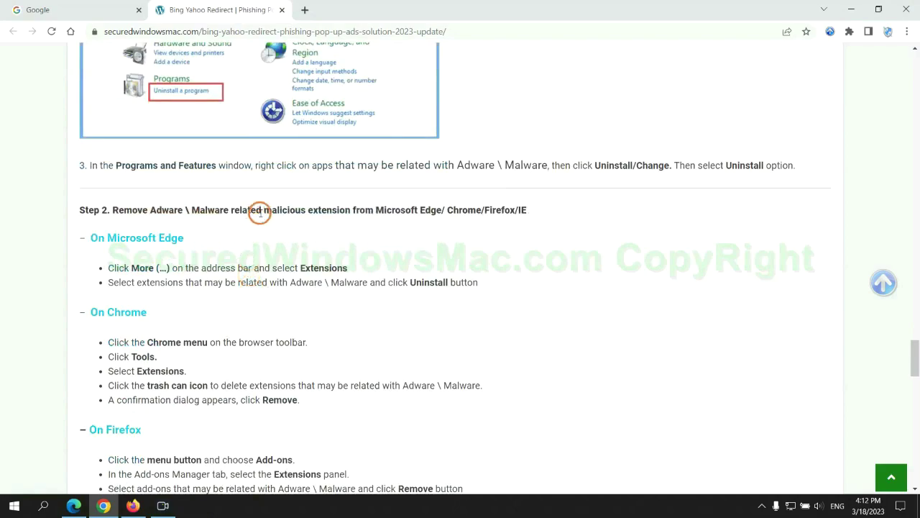
pyautogui.moveTo(260, 211); pyautogui.dragTo(348, 210)
pyautogui.click(235, 253)
pyautogui.click(74, 506)
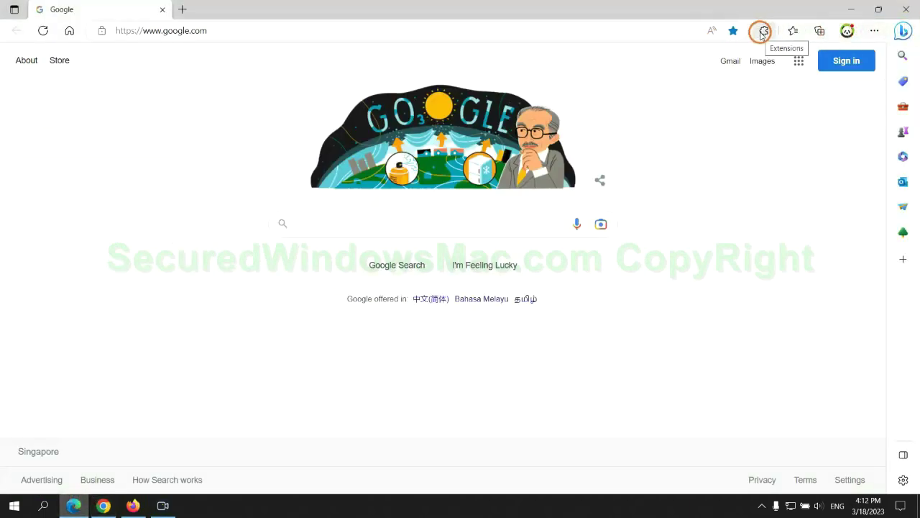
pyautogui.click(762, 32)
pyautogui.click(637, 95)
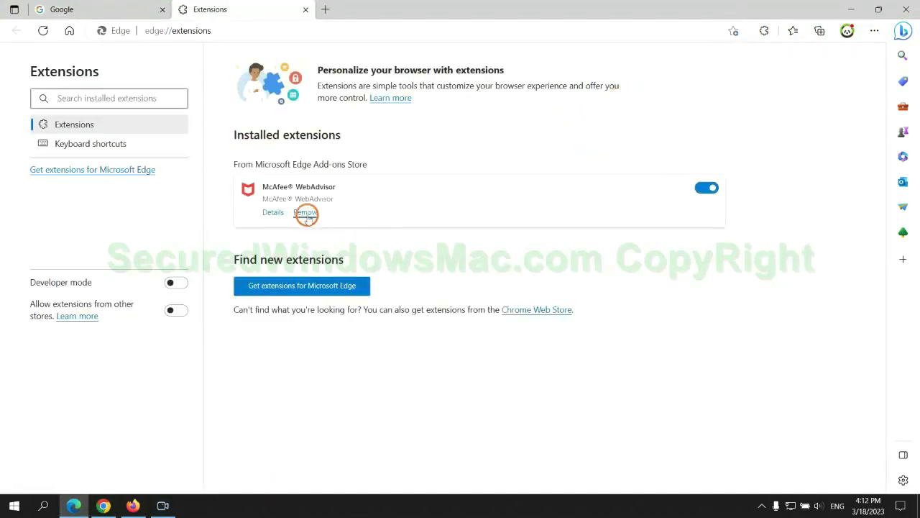
pyautogui.click(306, 212)
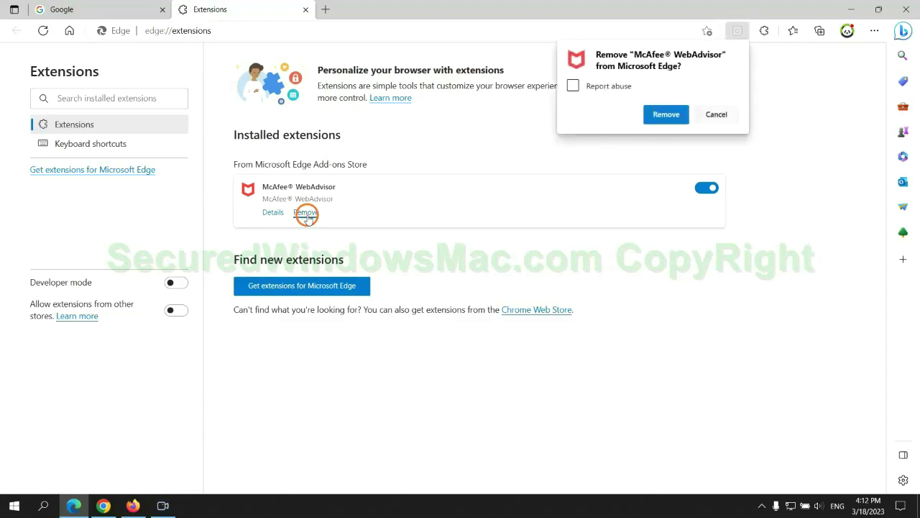
pyautogui.click(663, 114)
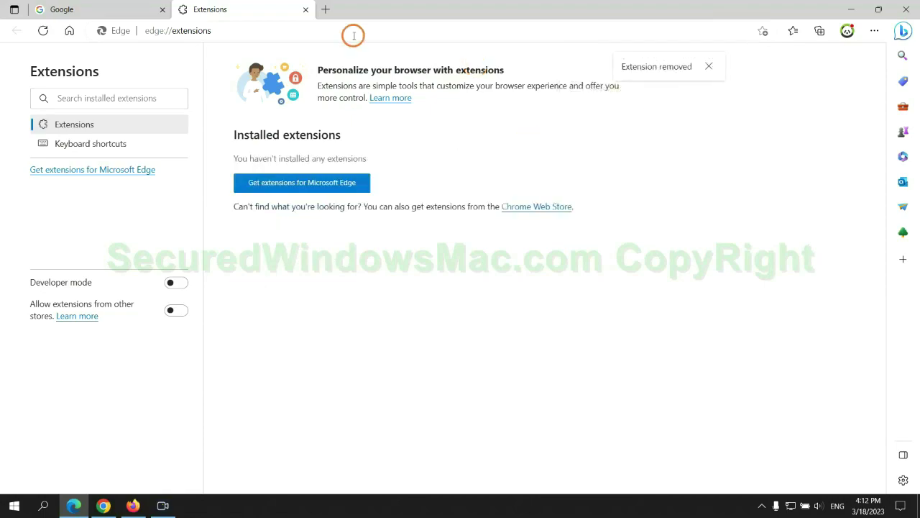
pyautogui.click(306, 10)
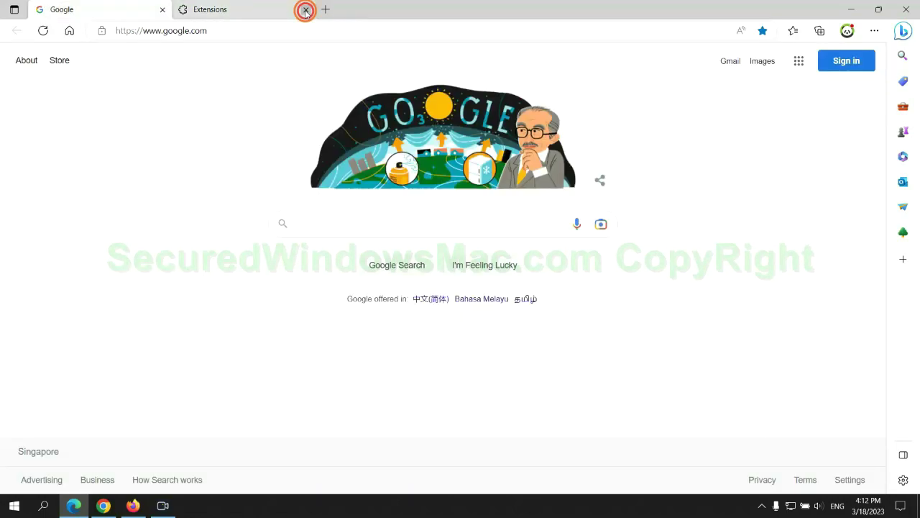
# - Switch to Chrome, remove the Ecosia extension from the browser and close its uninstall feedback page
pyautogui.click(113, 509)
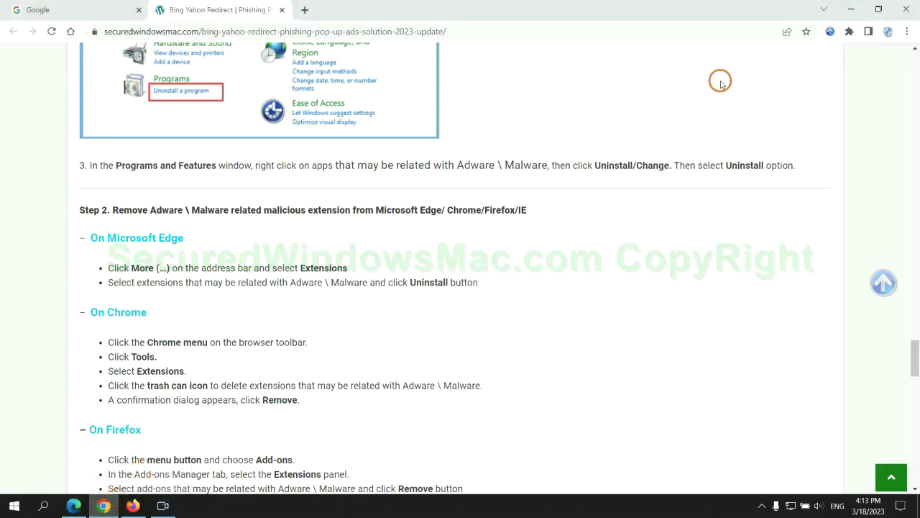
pyautogui.click(850, 31)
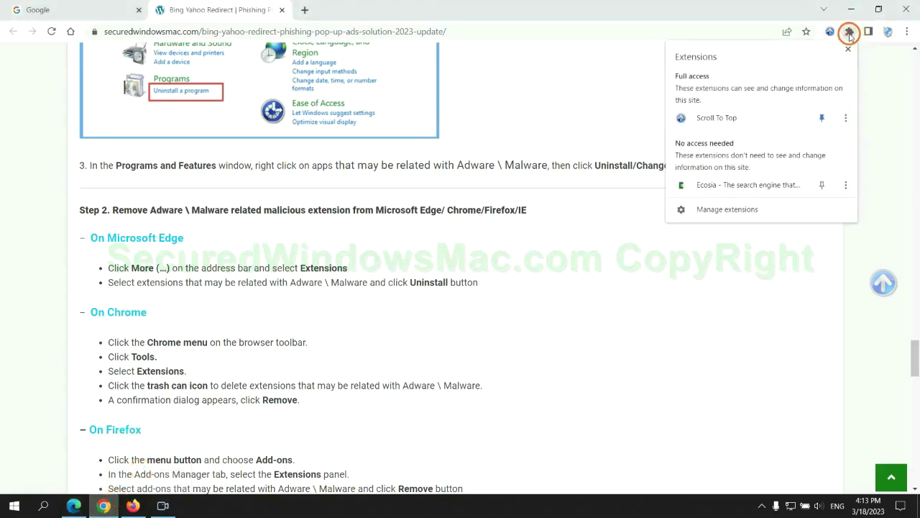
pyautogui.click(726, 209)
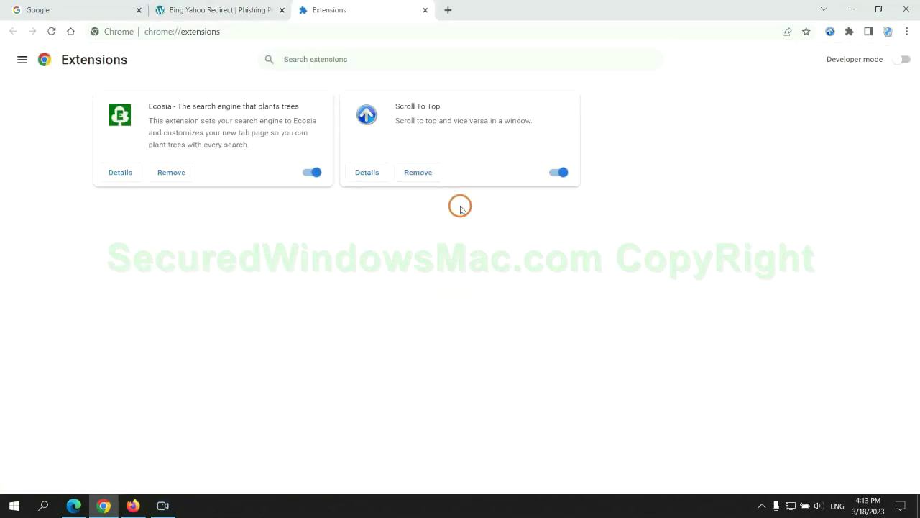
pyautogui.click(171, 172)
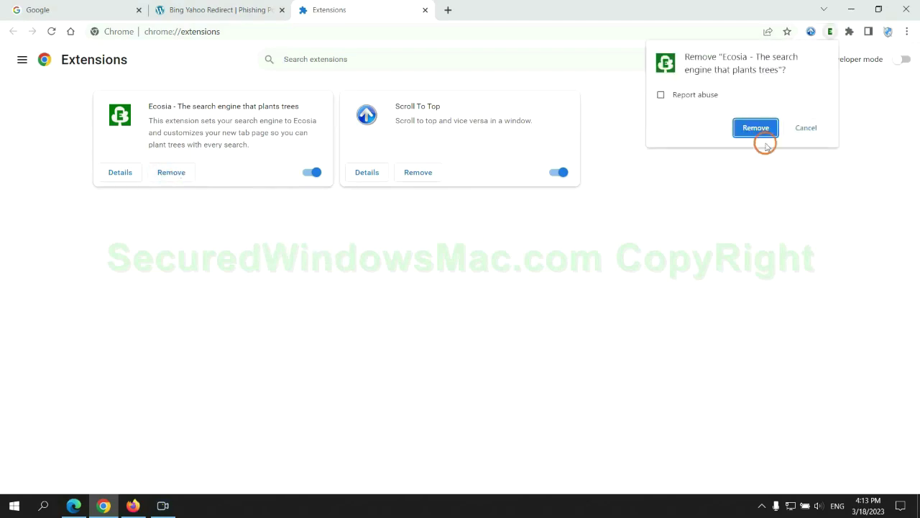
pyautogui.click(752, 128)
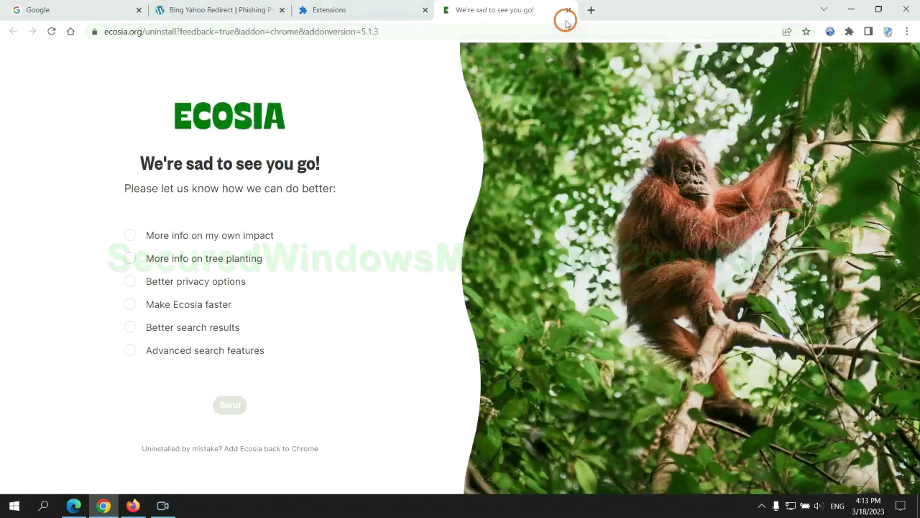
pyautogui.click(569, 10)
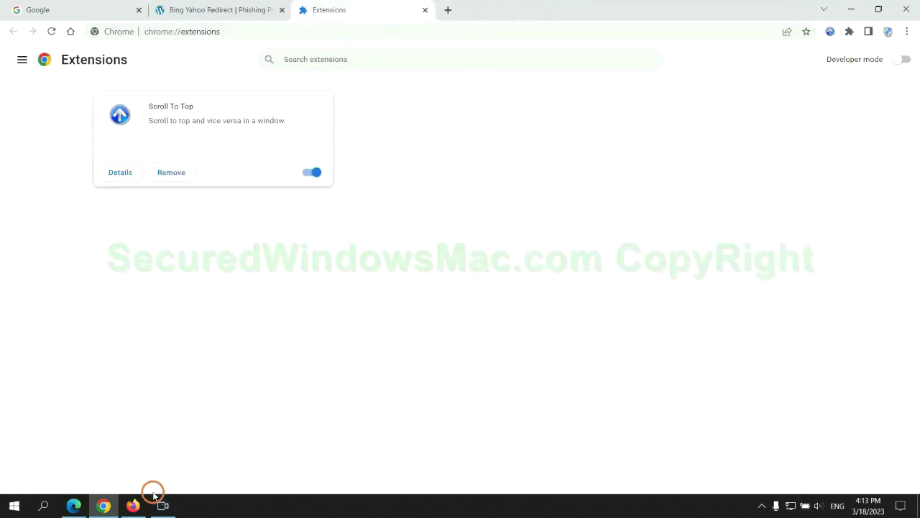
# - Switch to Firefox, open the extensions manager and remove the Enhancer for YouTube extension
pyautogui.click(133, 505)
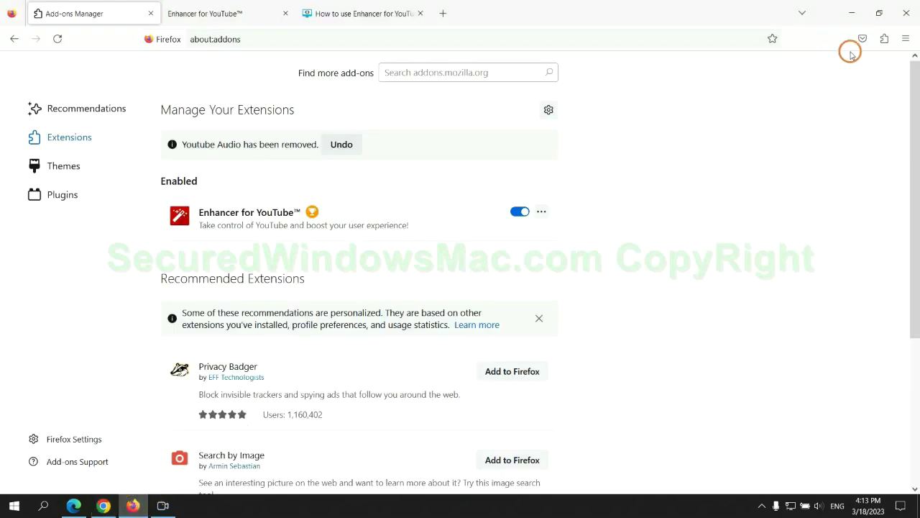
pyautogui.click(884, 40)
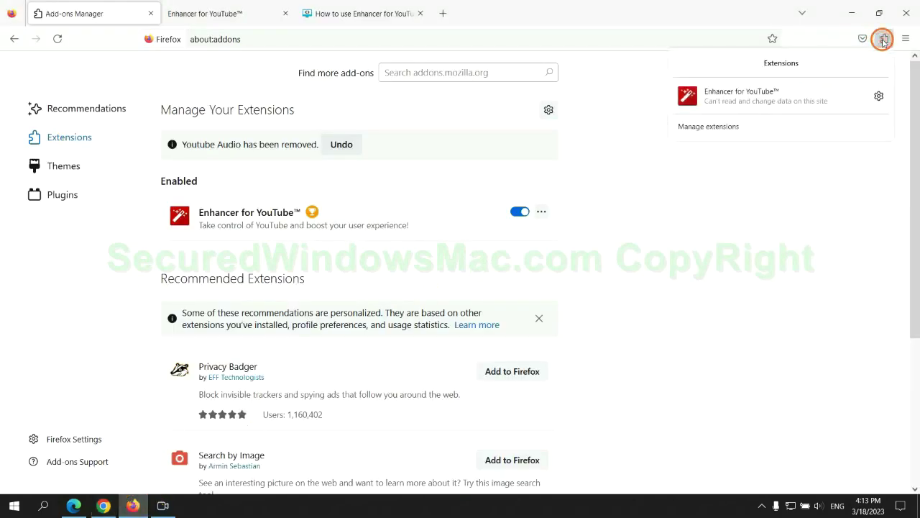
pyautogui.click(791, 125)
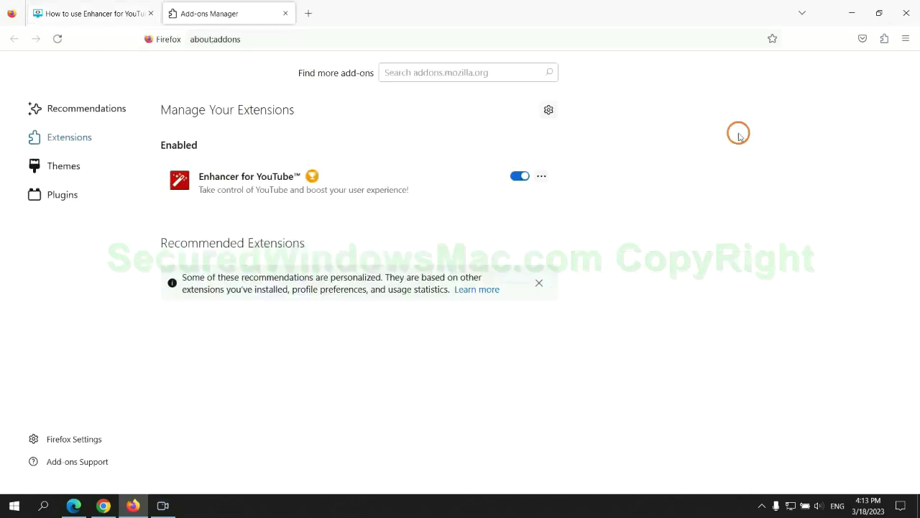
pyautogui.click(542, 176)
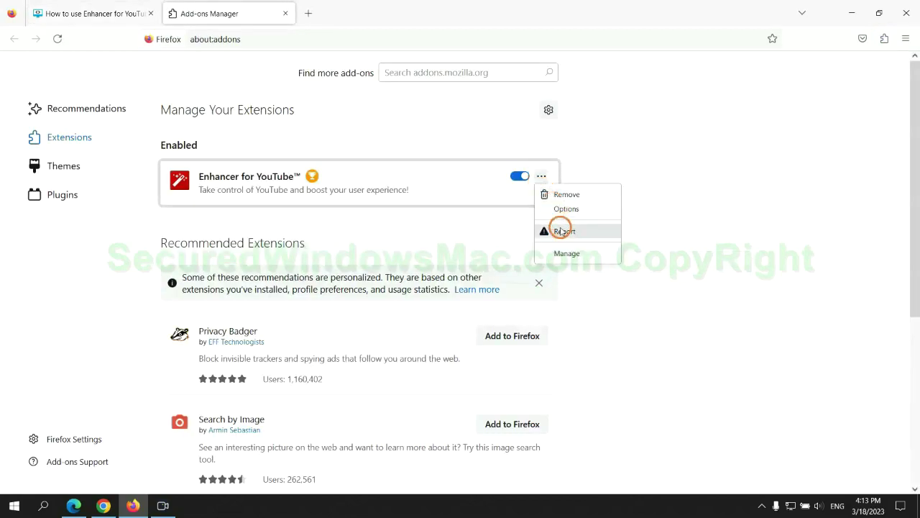
pyautogui.click(567, 194)
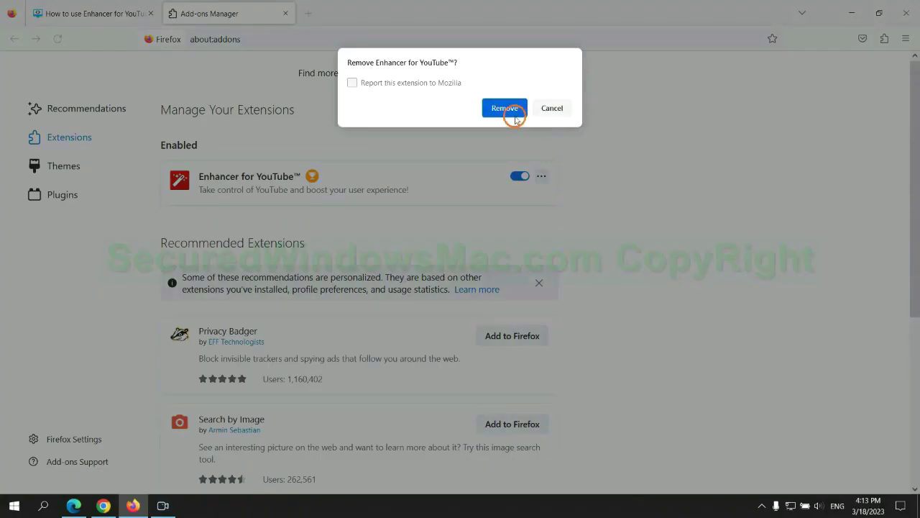
pyautogui.click(504, 109)
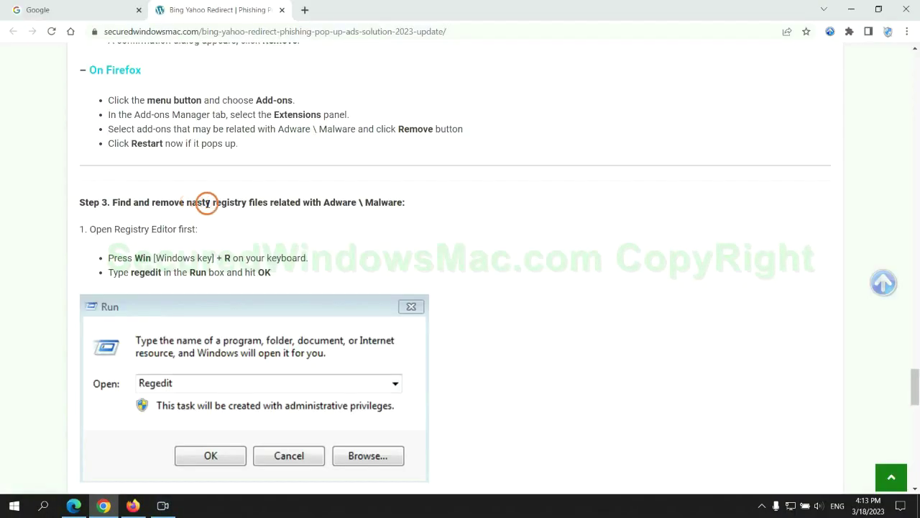
# - Follow the guide's Step 3 by launching Registry Editor from the Run dialog with the command regedit
pyautogui.moveTo(213, 202); pyautogui.dragTo(267, 221)
pyautogui.click(266, 221)
pyautogui.scroll(-2, 267, 226)
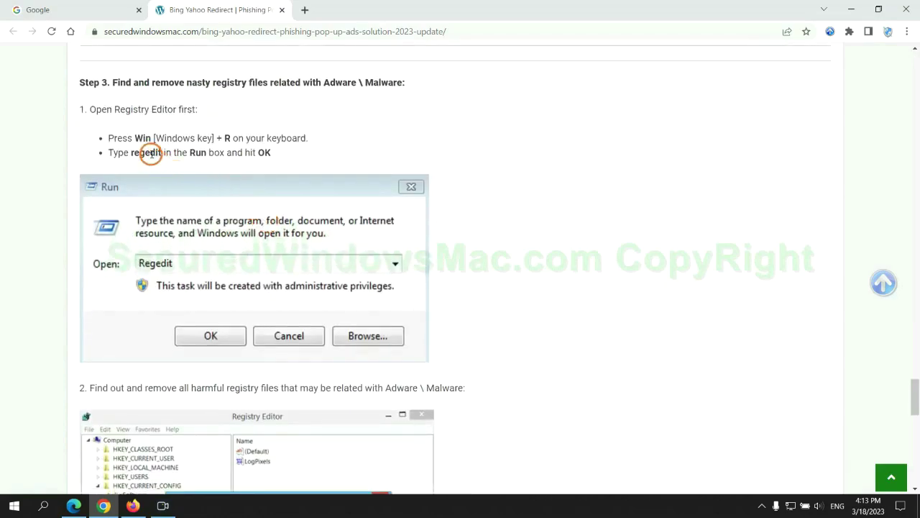
pyautogui.press('super+r')
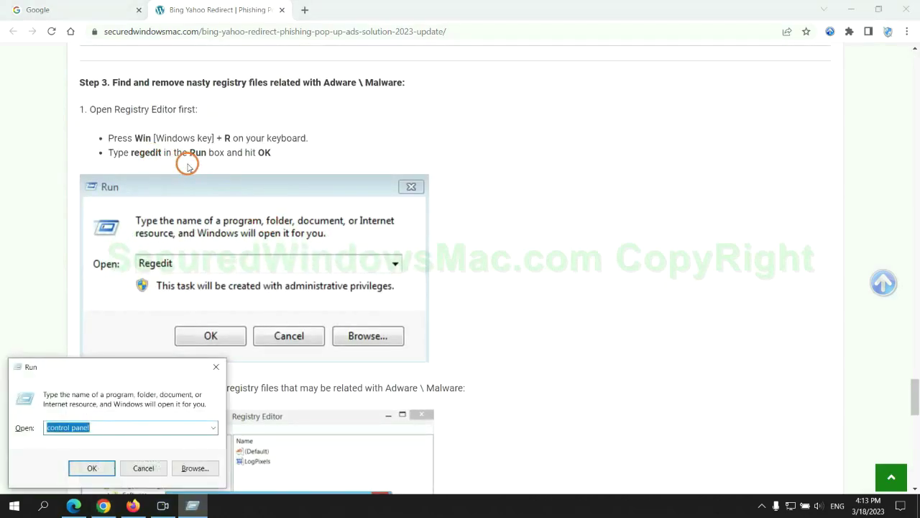
pyautogui.write('reg')
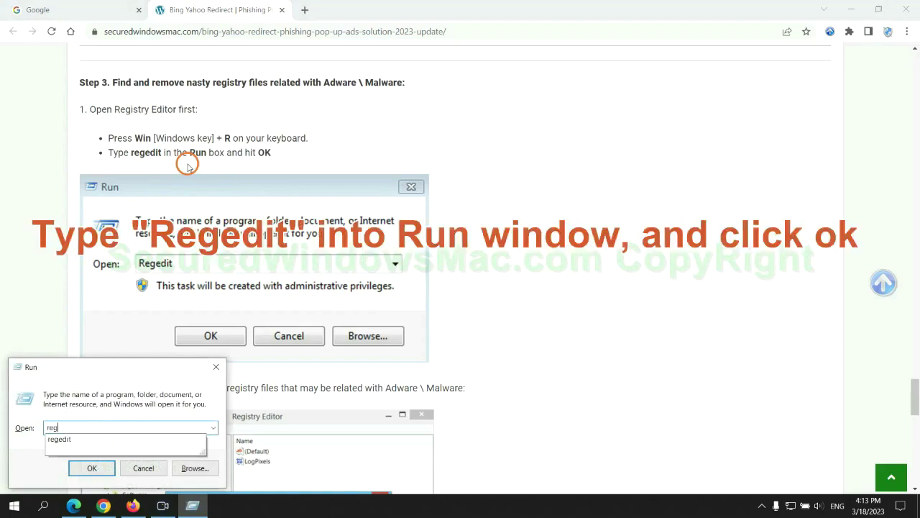
pyautogui.write('edit')
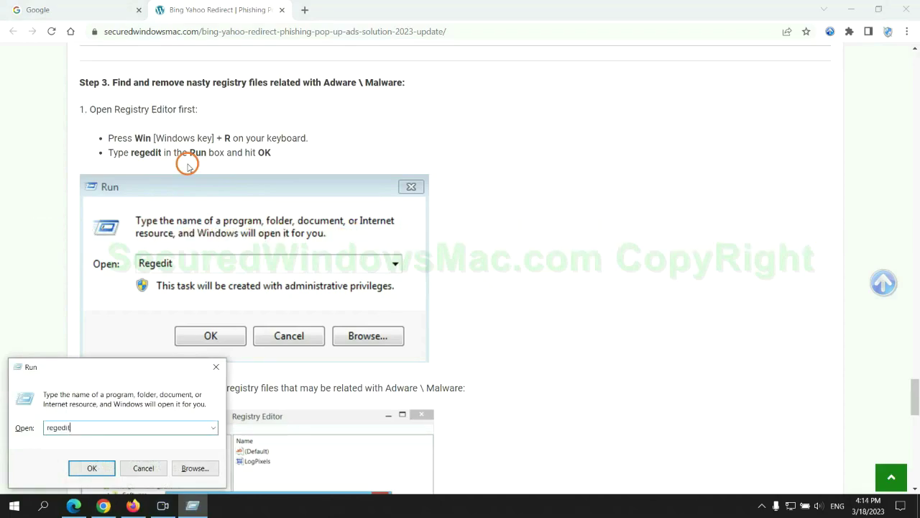
pyautogui.press('Return')
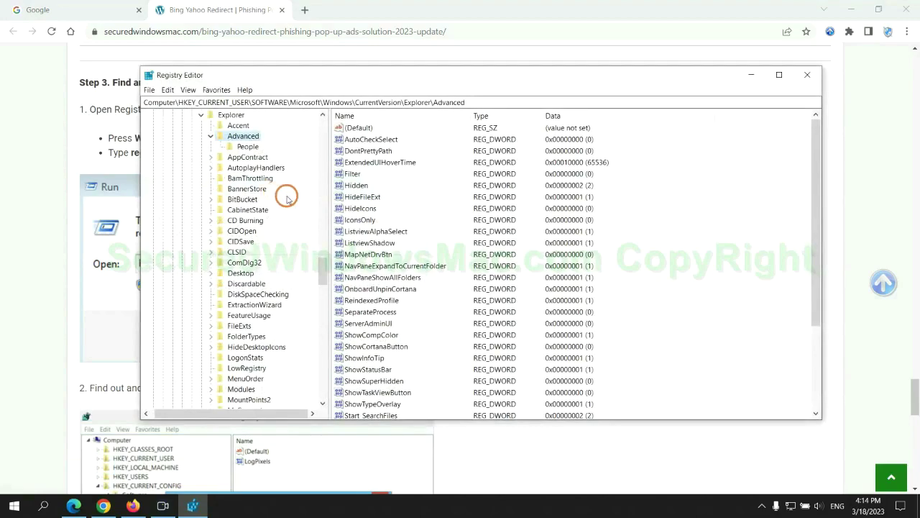
# - Search the registry for "Apps" and choose to delete the matching StoreAppsOnTaskbar value
pyautogui.click(165, 90)
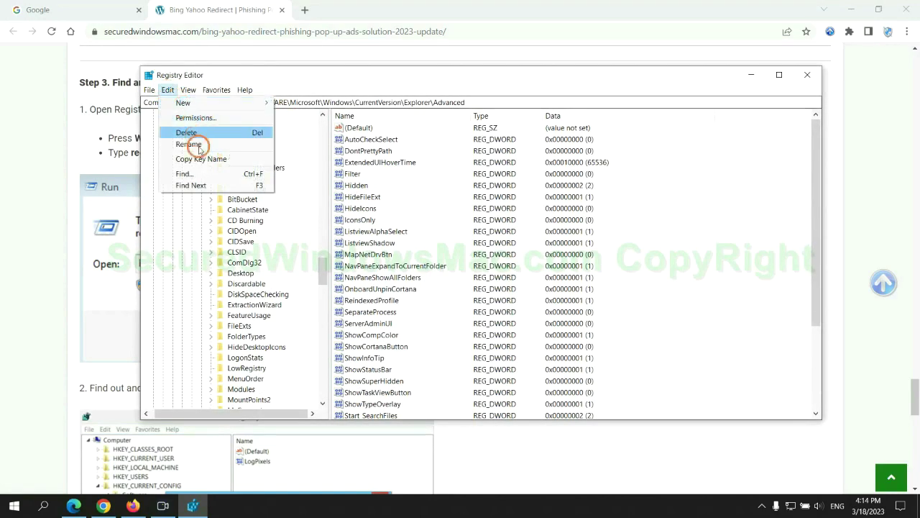
pyautogui.click(198, 168)
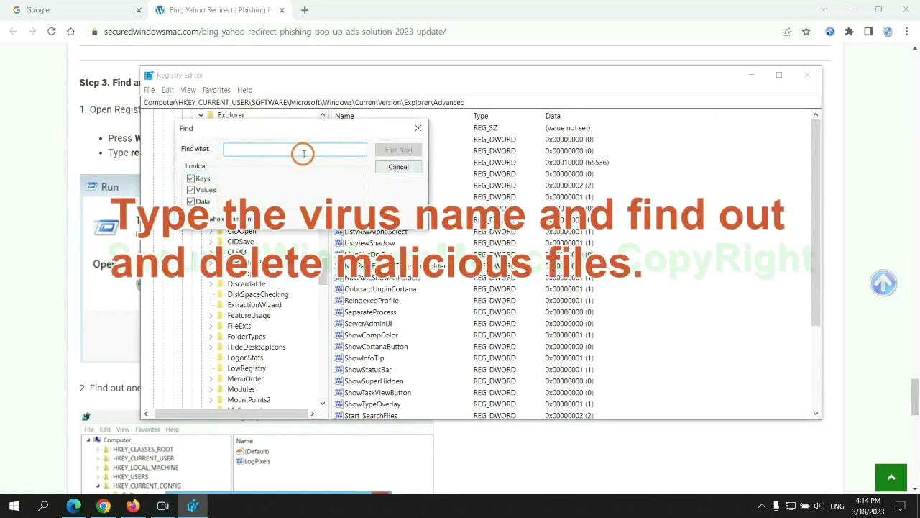
pyautogui.write('Apps')
pyautogui.press('Return')
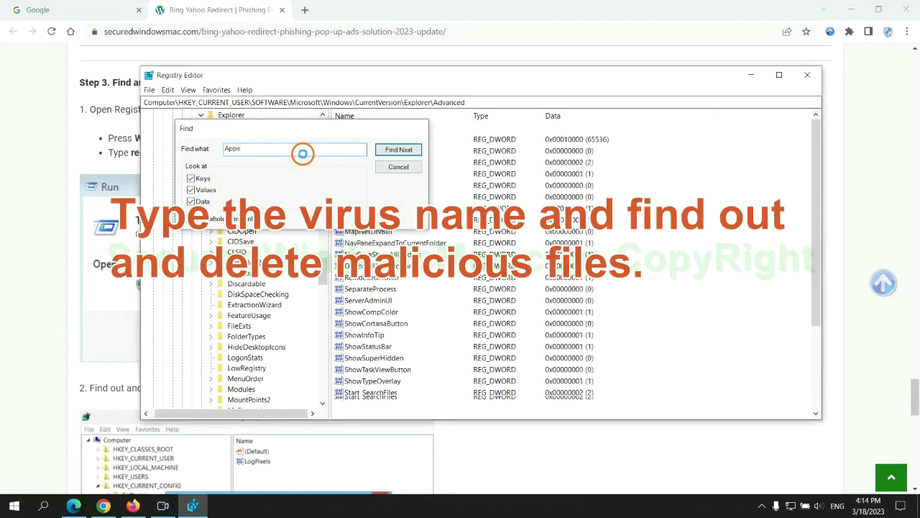
pyautogui.scroll(-2, 528, 309)
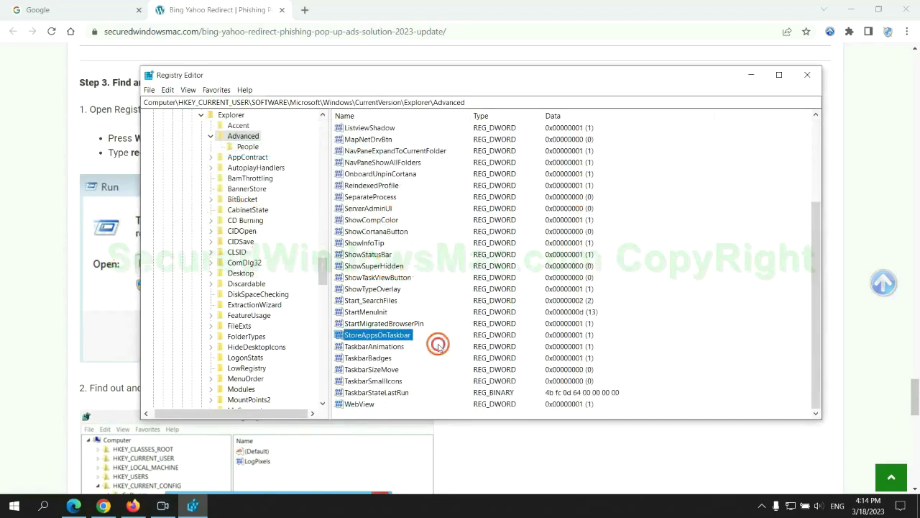
pyautogui.rightClick(415, 337)
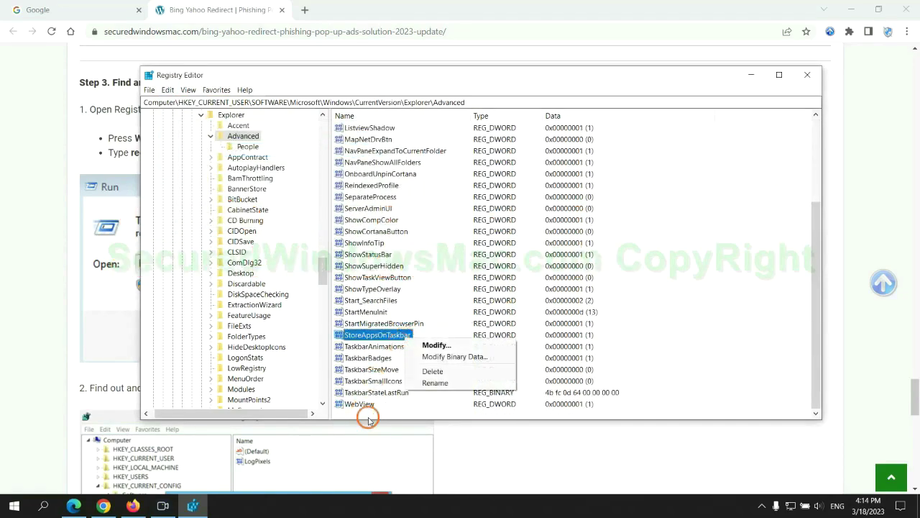
pyautogui.click(434, 372)
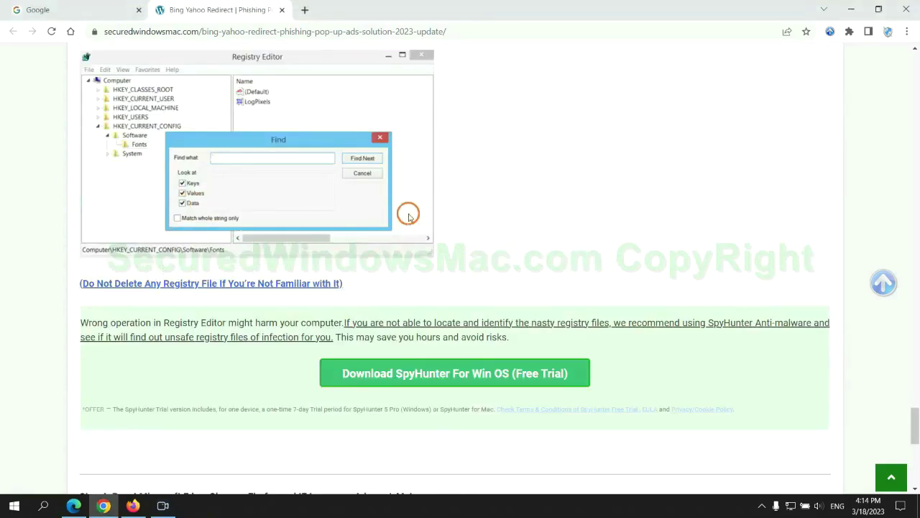
# - Follow the guide's Step 4 by switching to Microsoft Edge and opening the Clear browsing data dialog from its privacy settings
pyautogui.scroll(-1, 409, 215)
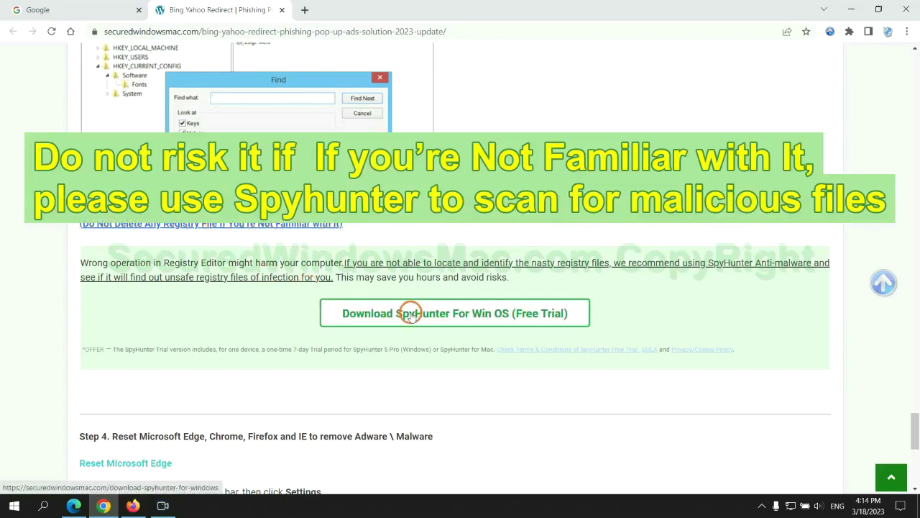
pyautogui.scroll(-5, 410, 314)
pyautogui.doubleClick(123, 76)
pyautogui.click(356, 105)
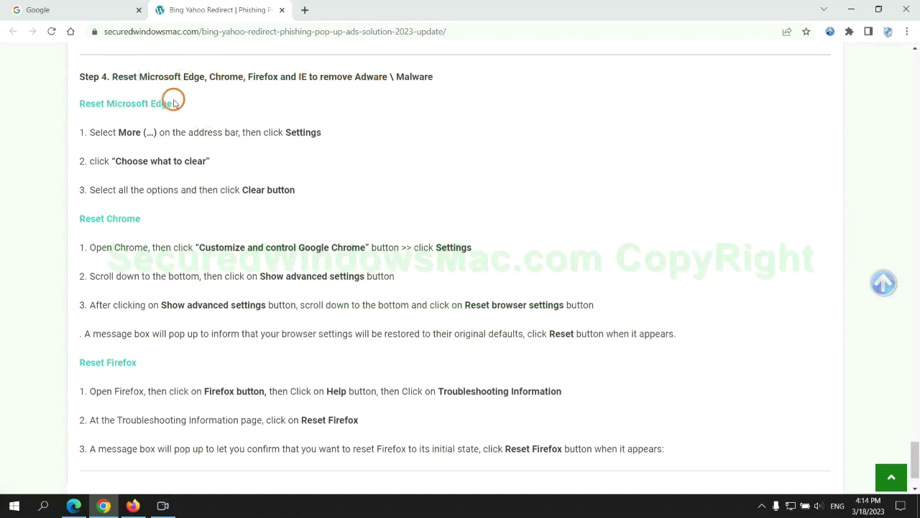
pyautogui.click(73, 506)
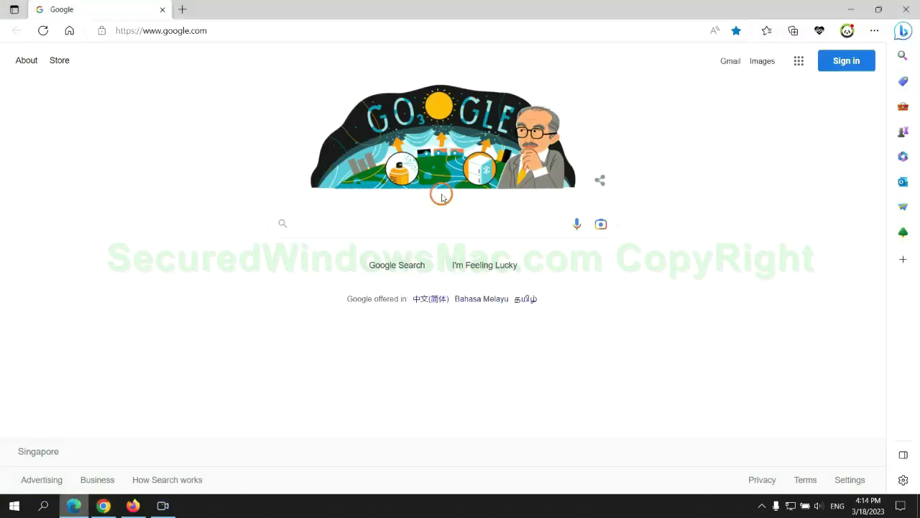
pyautogui.click(872, 32)
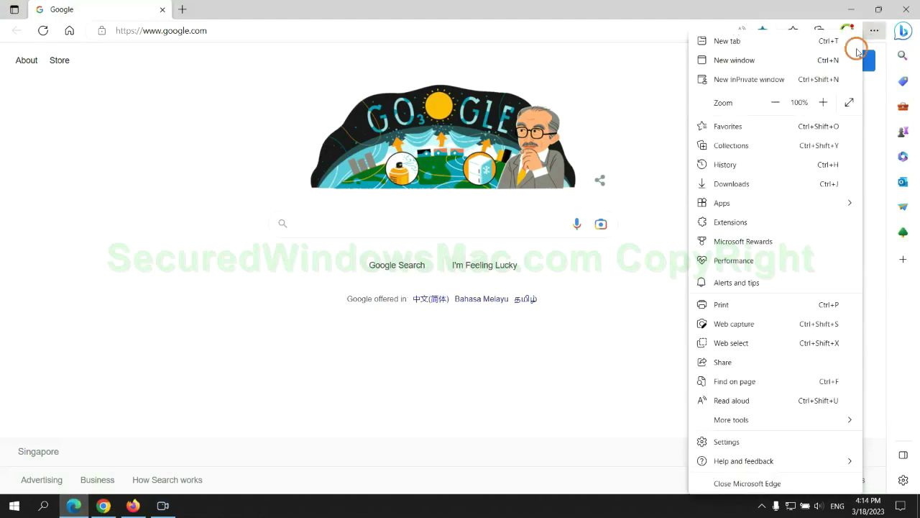
pyautogui.click(723, 446)
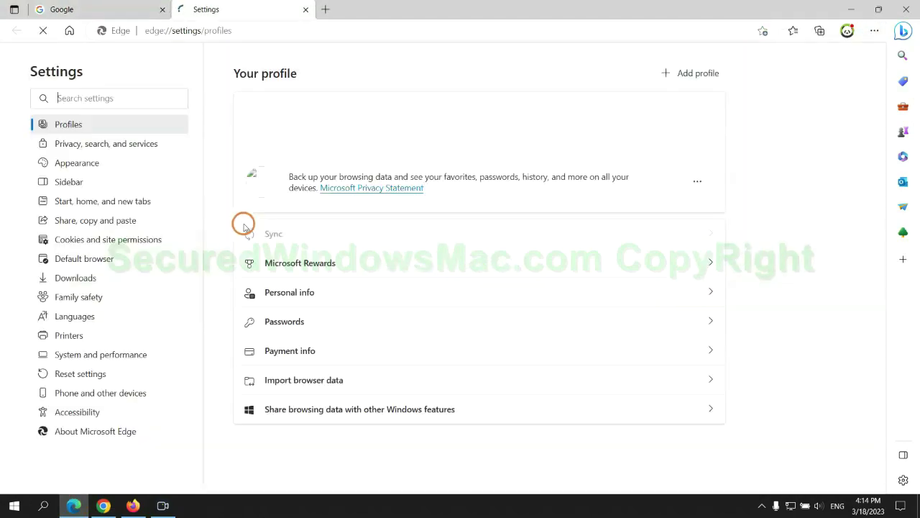
pyautogui.click(148, 144)
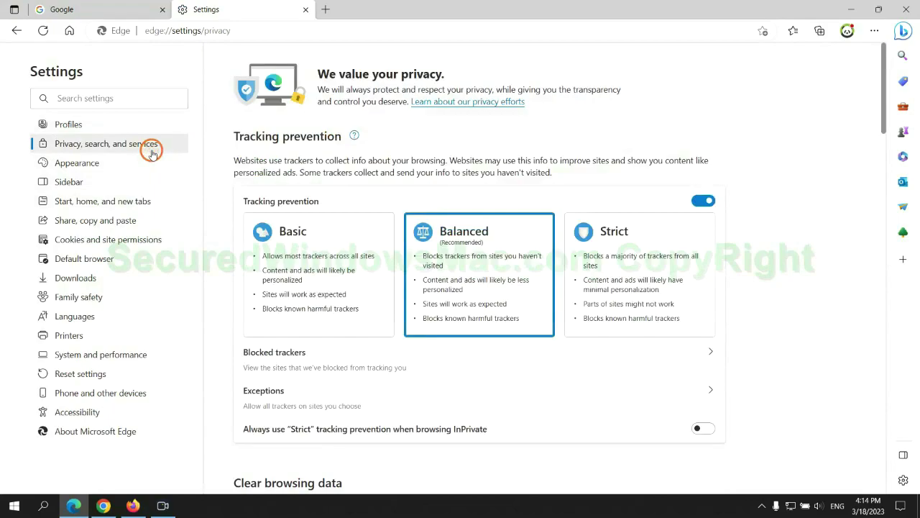
pyautogui.scroll(-3, 752, 319)
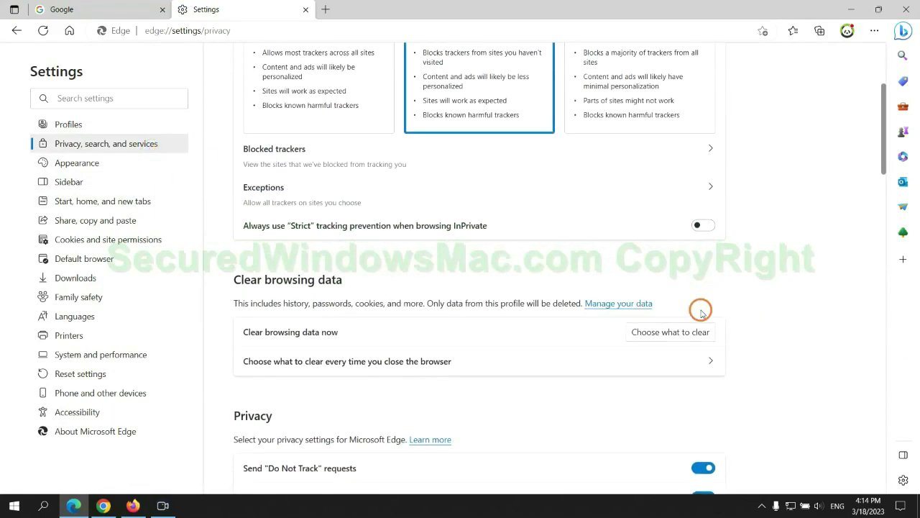
pyautogui.click(682, 333)
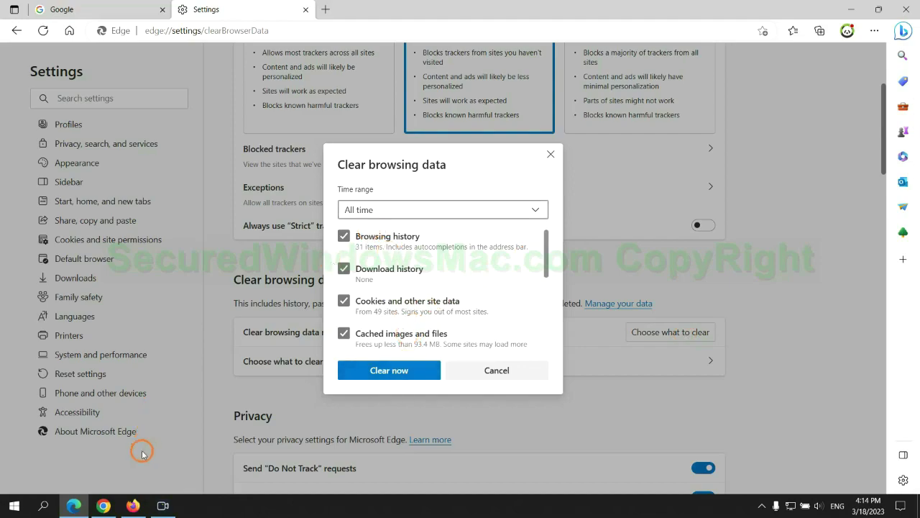
# - Switch to Chrome, search its settings for "reset" and open the confirmation for restoring settings to their original defaults
pyautogui.click(103, 506)
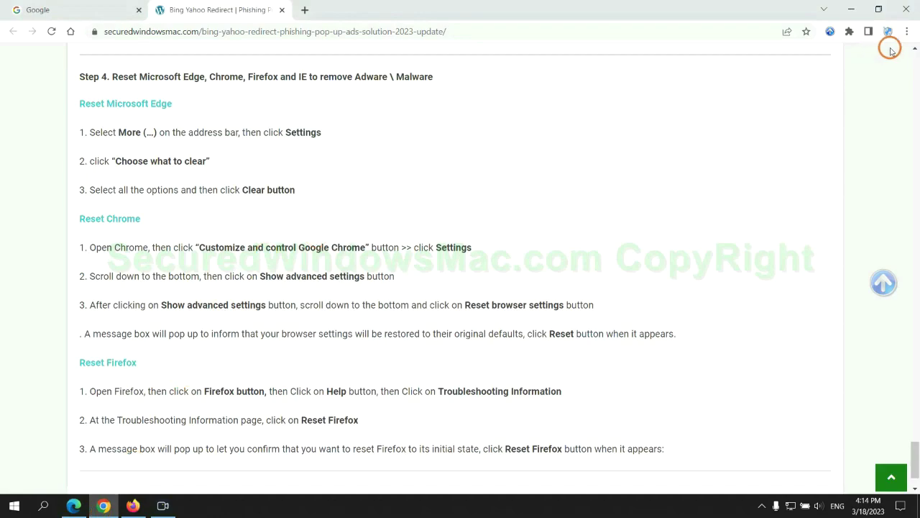
pyautogui.click(907, 32)
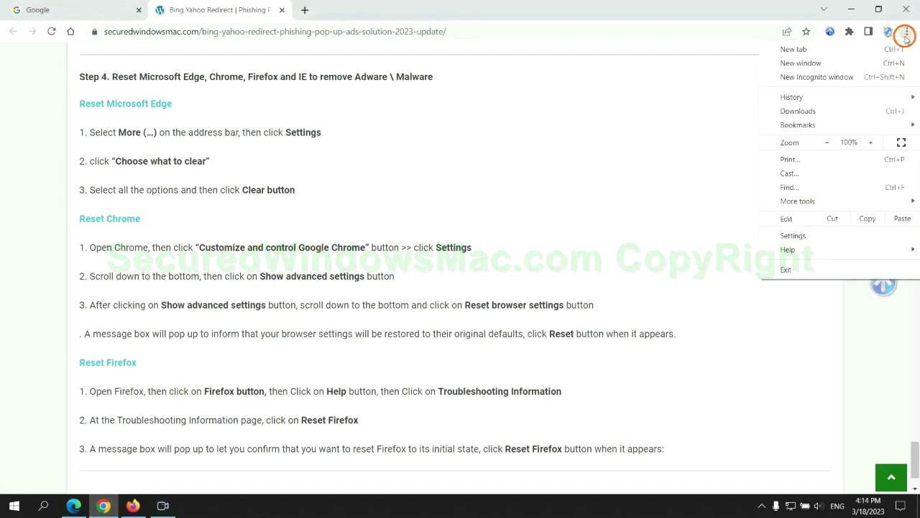
pyautogui.click(800, 235)
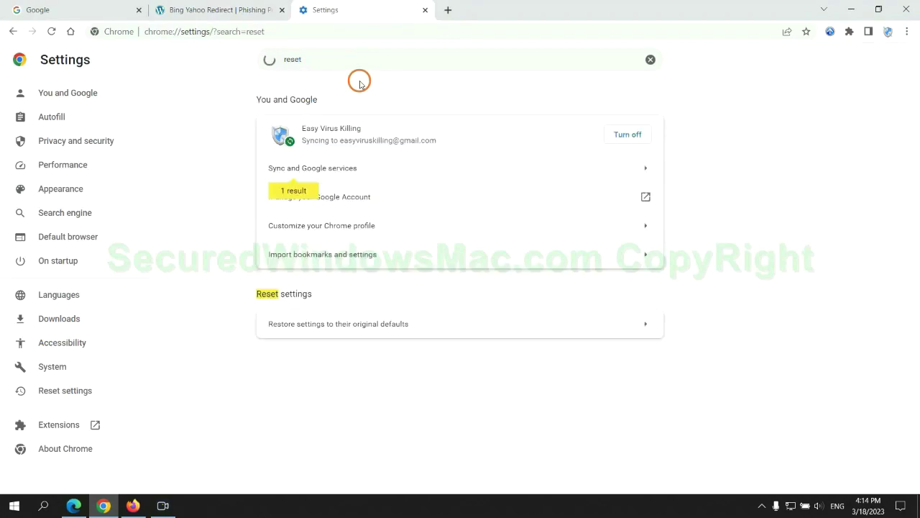
pyautogui.click(482, 320)
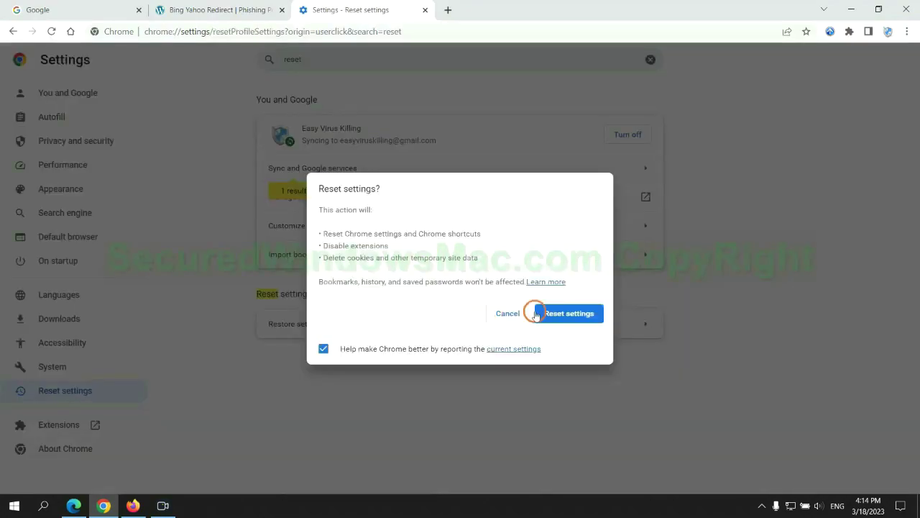
# - Switch to Firefox, open the Refresh Firefox confirmation from its troubleshooting information page, and return to Chrome
pyautogui.click(132, 497)
pyautogui.click(905, 41)
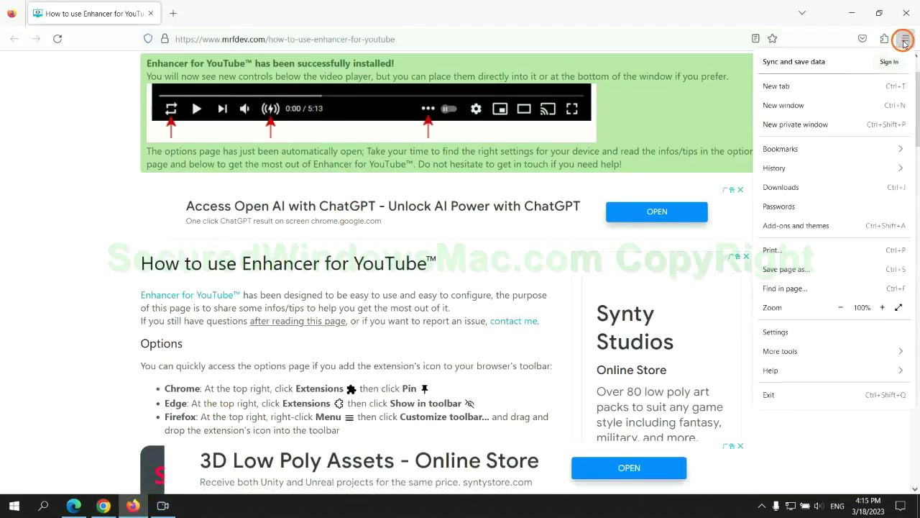
pyautogui.click(781, 367)
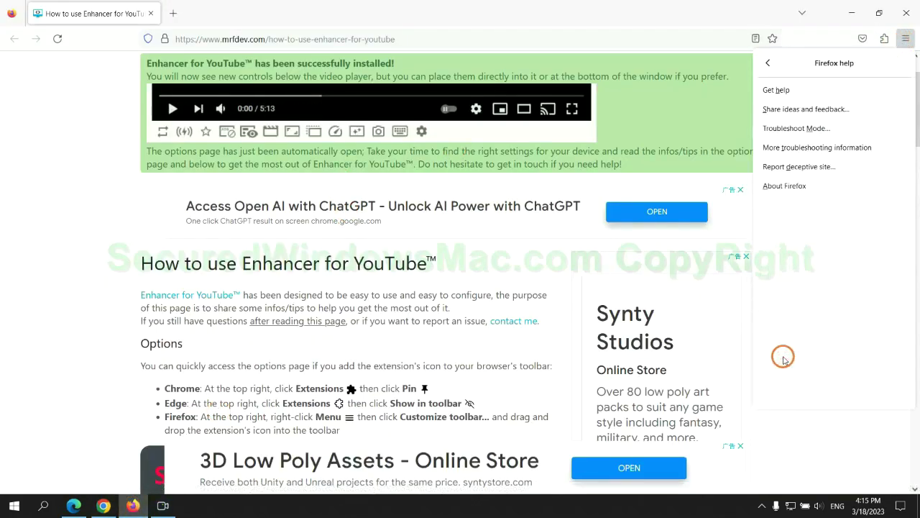
pyautogui.click(820, 146)
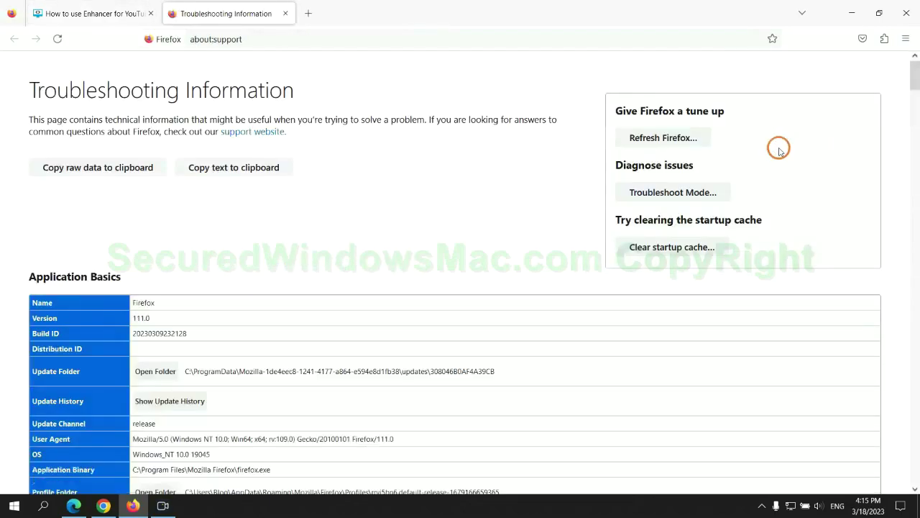
pyautogui.click(633, 138)
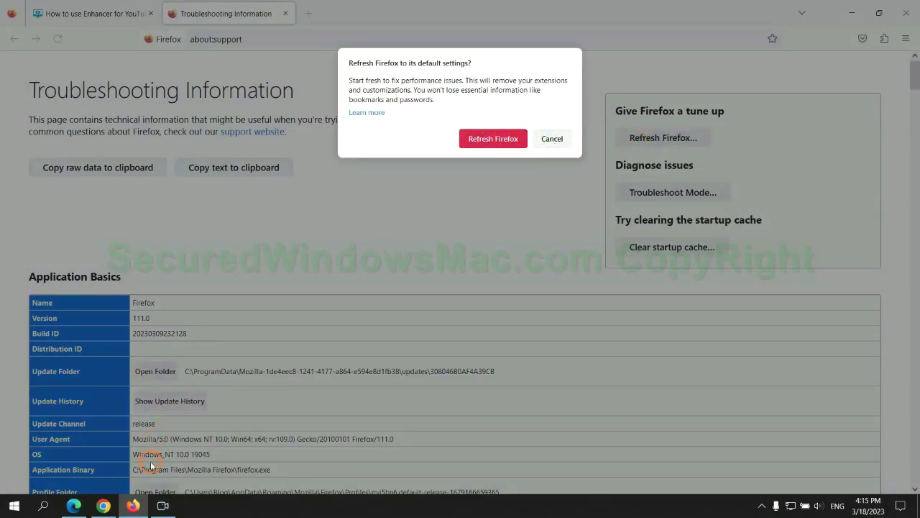
pyautogui.click(103, 505)
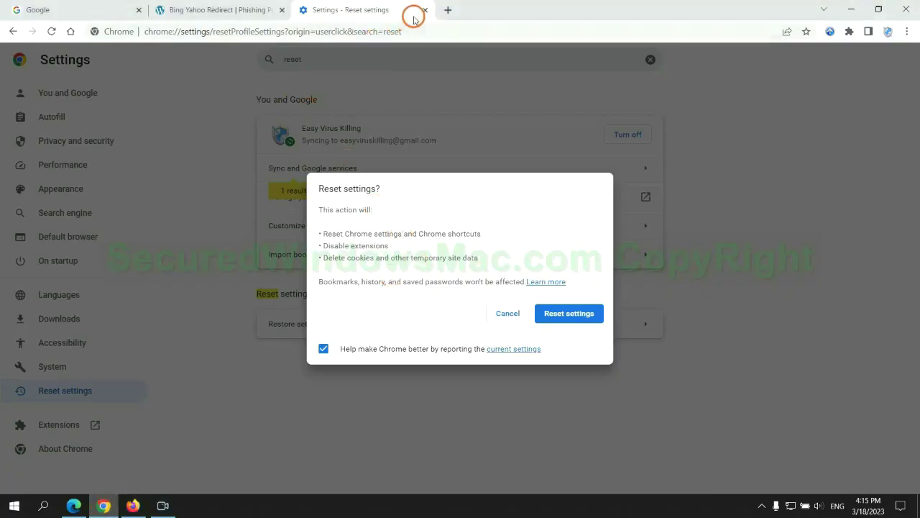